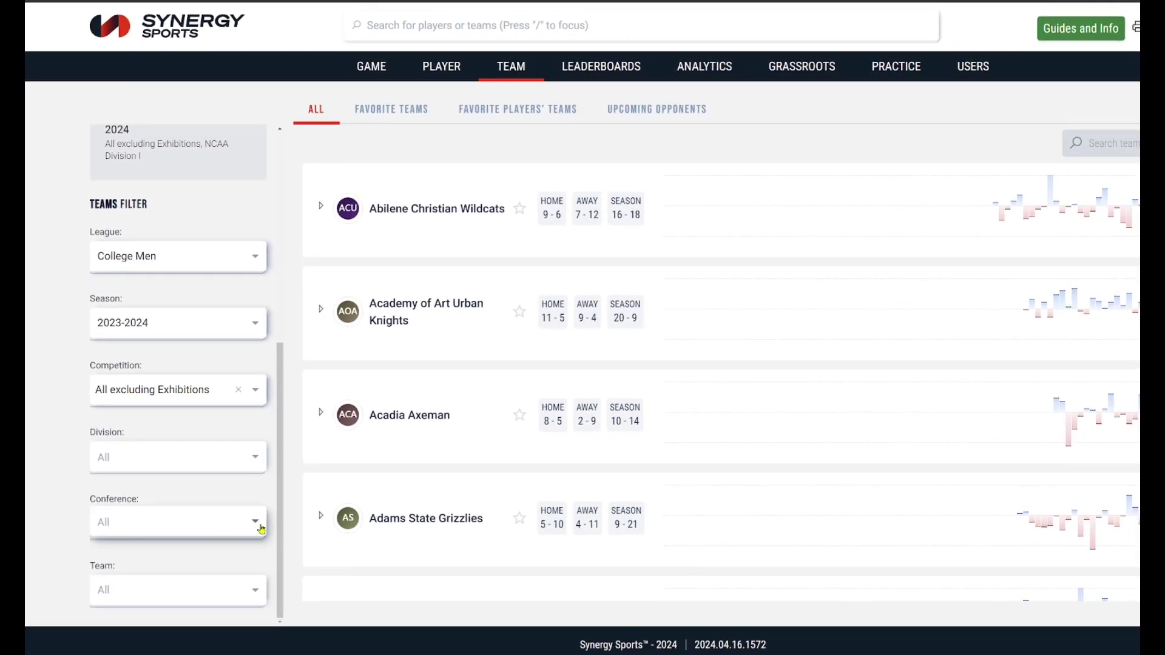
Open the Conference dropdown in the Teams Filter on the College Men 2023-2024 Team page
{"action": "left_click", "coordinate": [262, 530]}
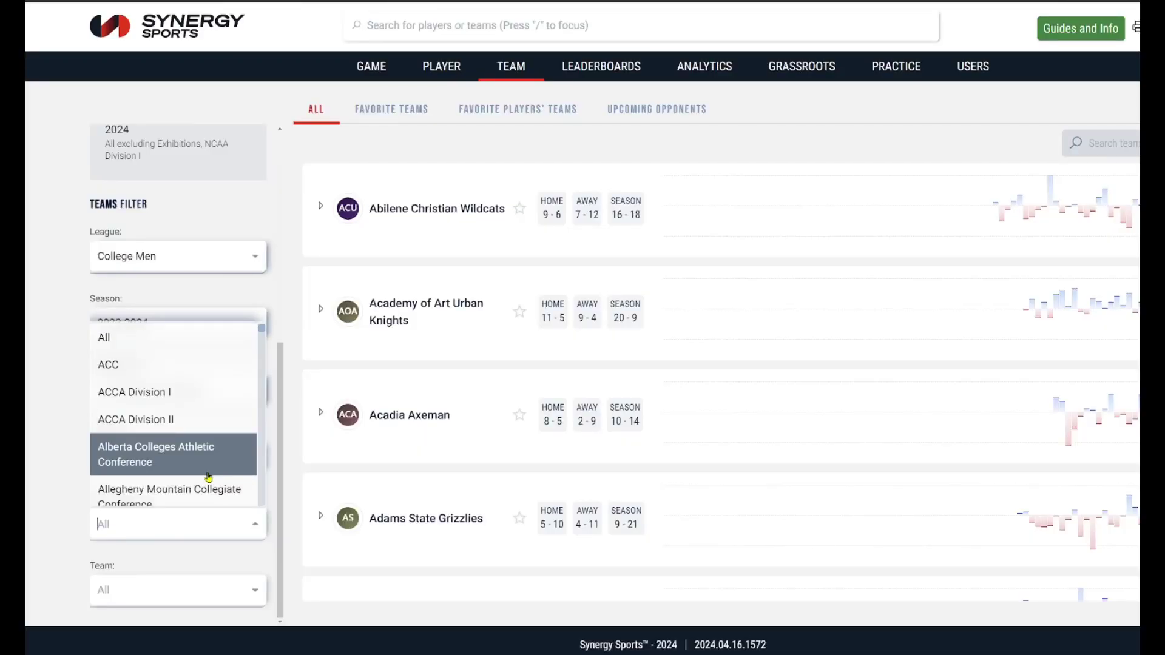
Filter teams to Mountain East Conference and Pennsylvania State Athletic Conference
{"action": "type", "text": "mount"}
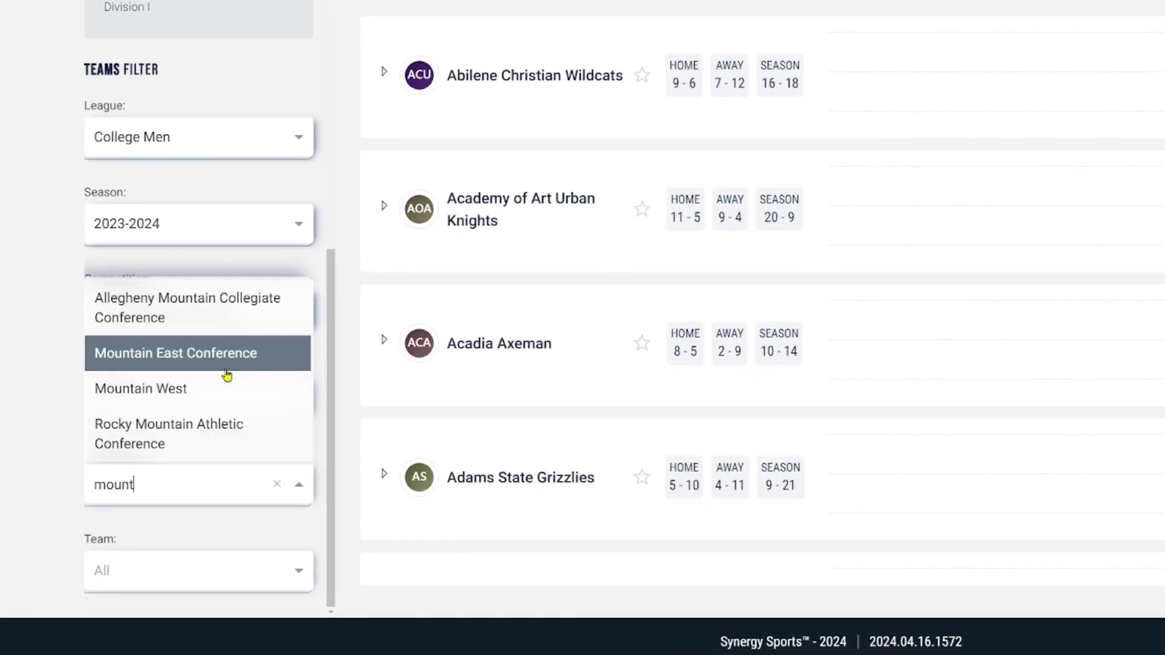
{"action": "left_click", "coordinate": [226, 369]}
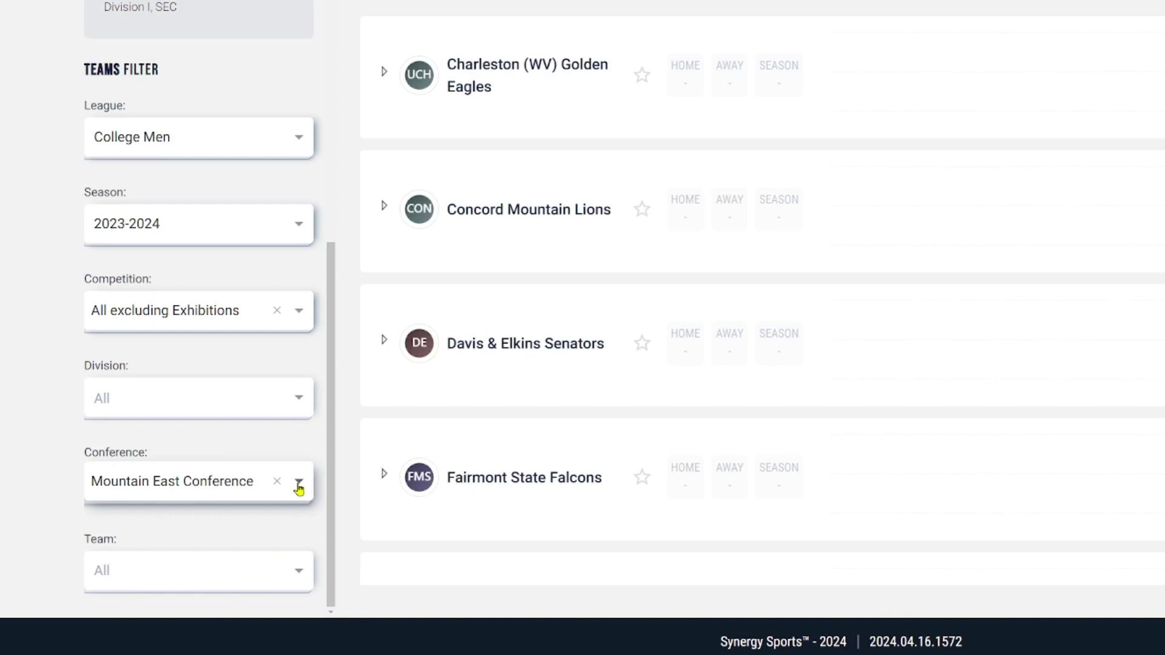
{"action": "left_click", "coordinate": [298, 485]}
{"action": "type", "text": "penn"}
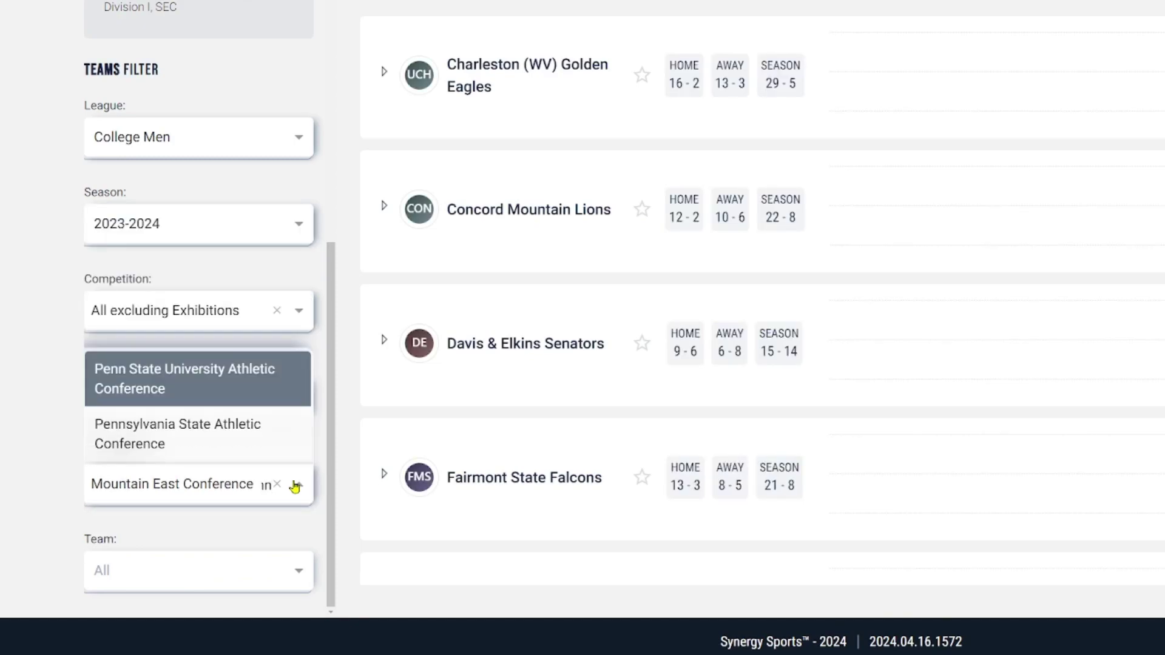
{"action": "left_click", "coordinate": [199, 446]}
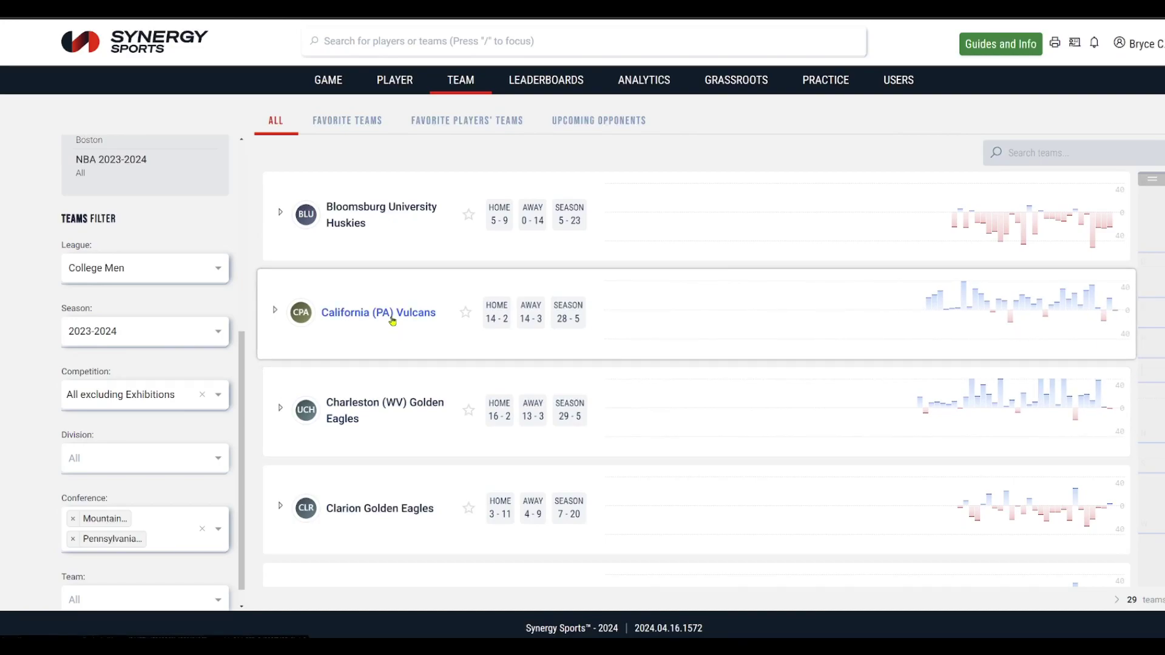
Open the California (PA) Vulcans team page and mark a span of games in the game log
{"action": "left_click", "coordinate": [392, 322]}
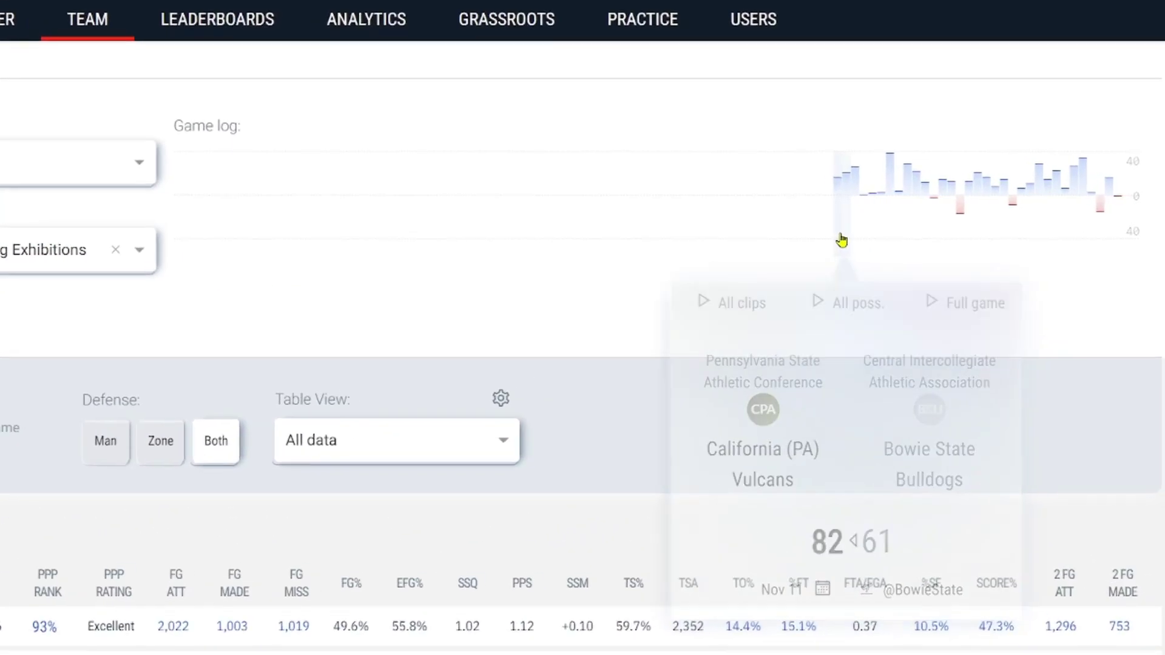
{"action": "left_click_drag", "start_coordinate": [825, 198], "coordinate": [1008, 196]}
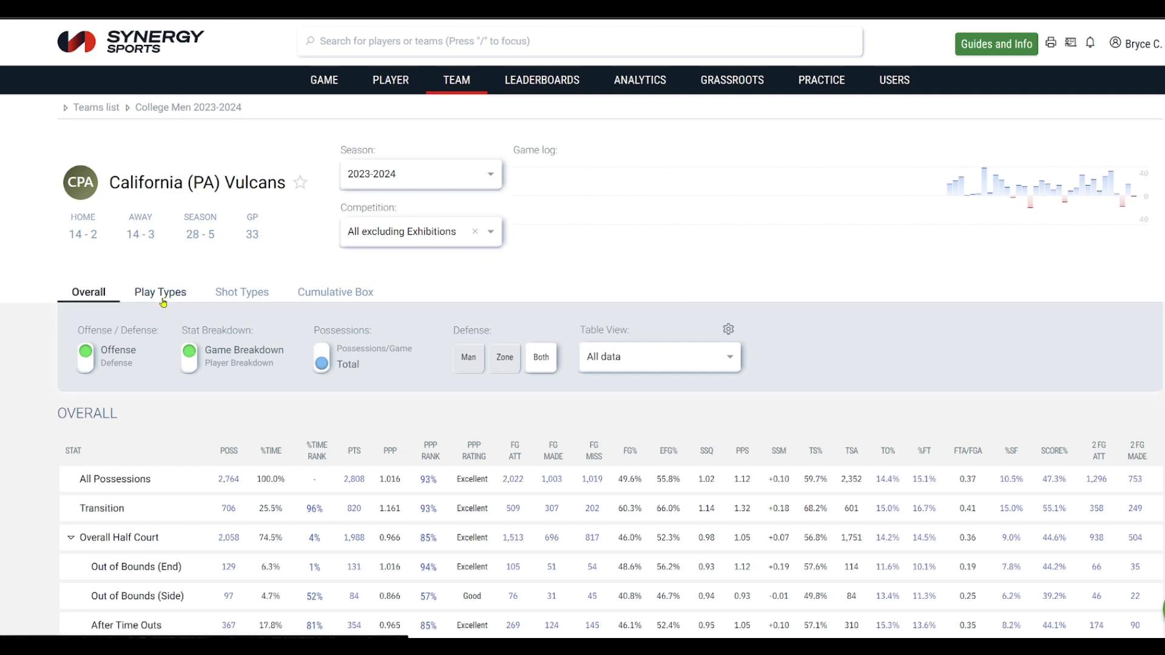
Show the Vulcans' Play Types stats with Player Breakdown instead of game breakdown
{"action": "left_click", "coordinate": [162, 293]}
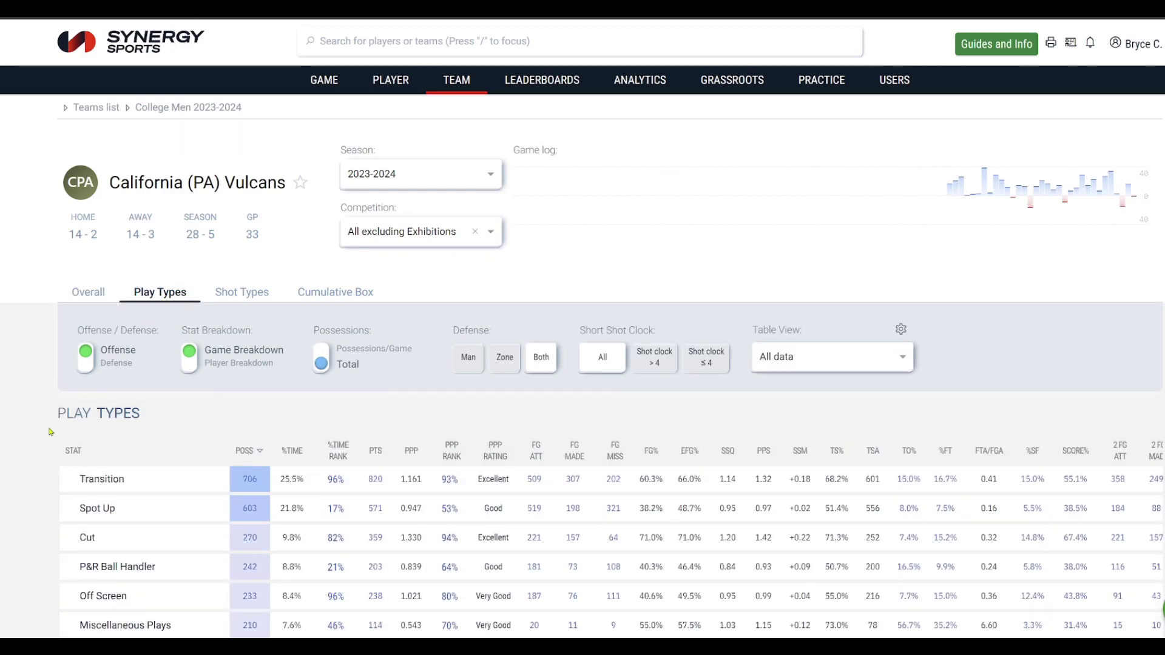
{"action": "scroll", "coordinate": [51, 432], "scroll_direction": "down", "scroll_amount": 2}
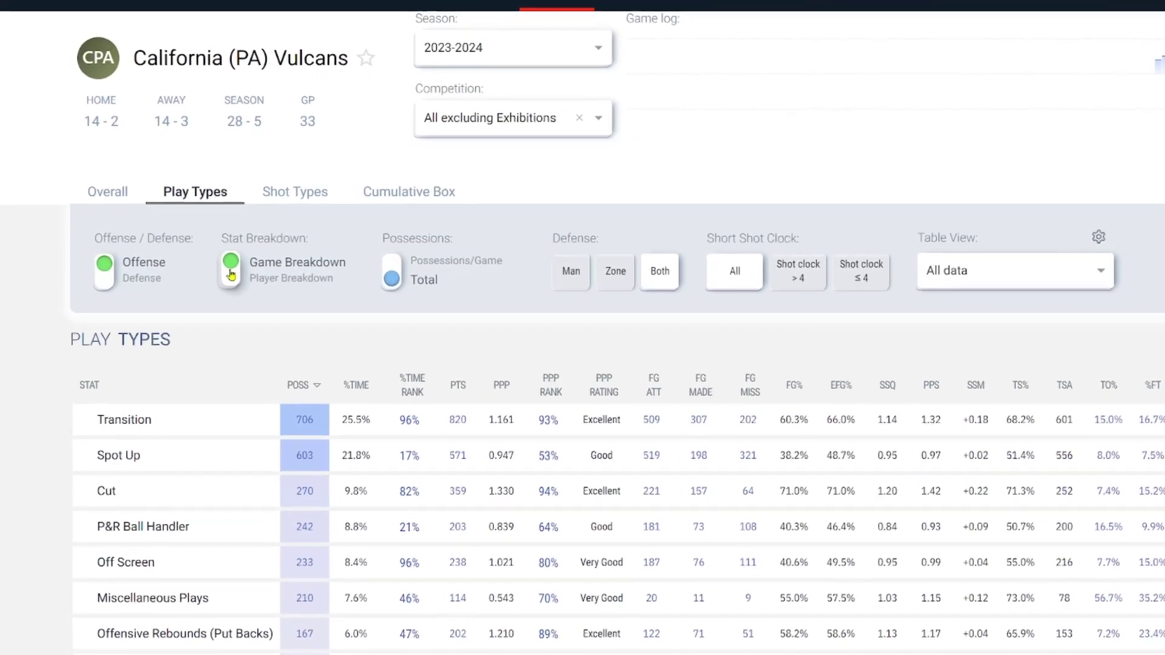
{"action": "left_click", "coordinate": [231, 273]}
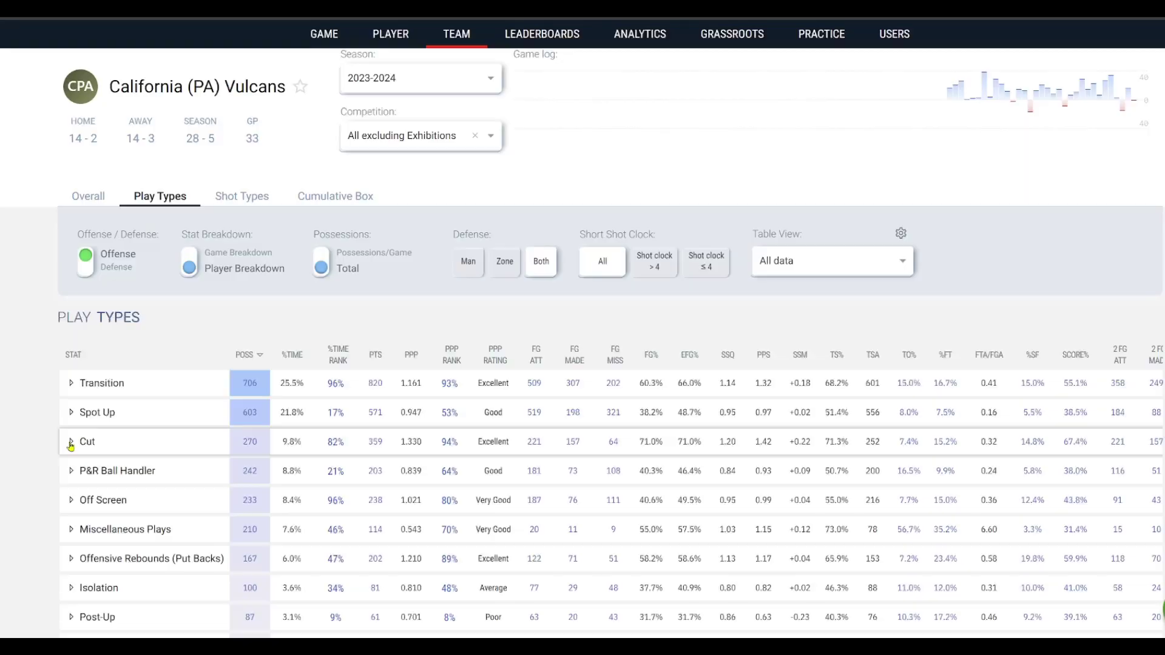
Expand the Cut play type into its individual Vulcans player rows
{"action": "left_click", "coordinate": [71, 441]}
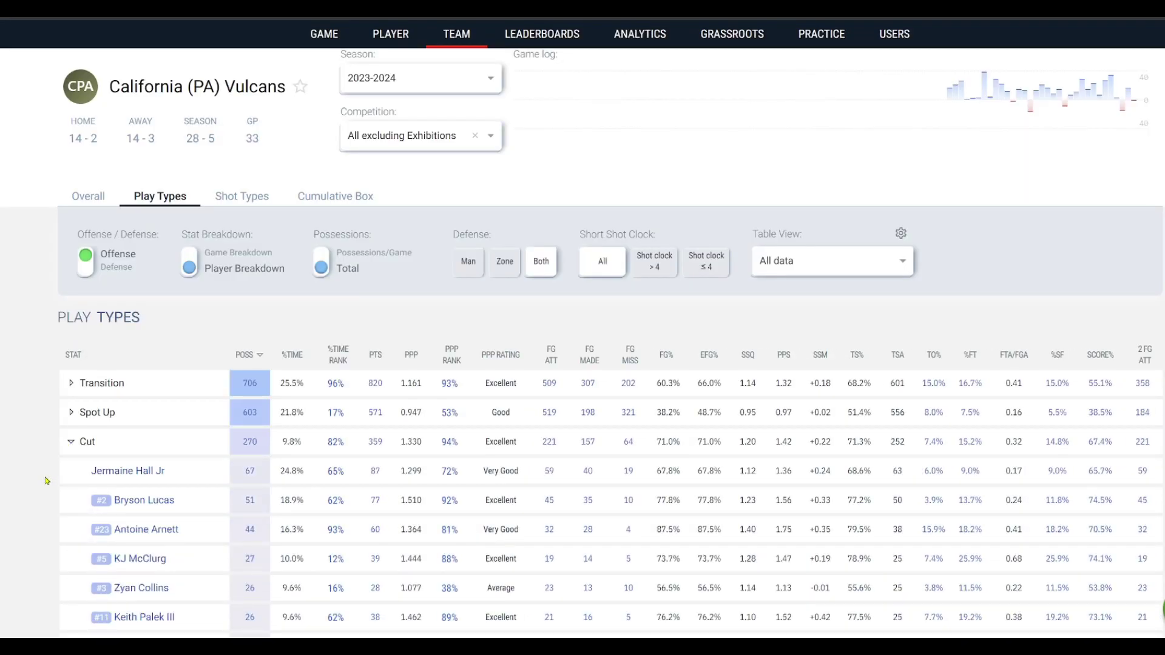
{"action": "scroll", "coordinate": [46, 481], "scroll_direction": "down", "scroll_amount": 2}
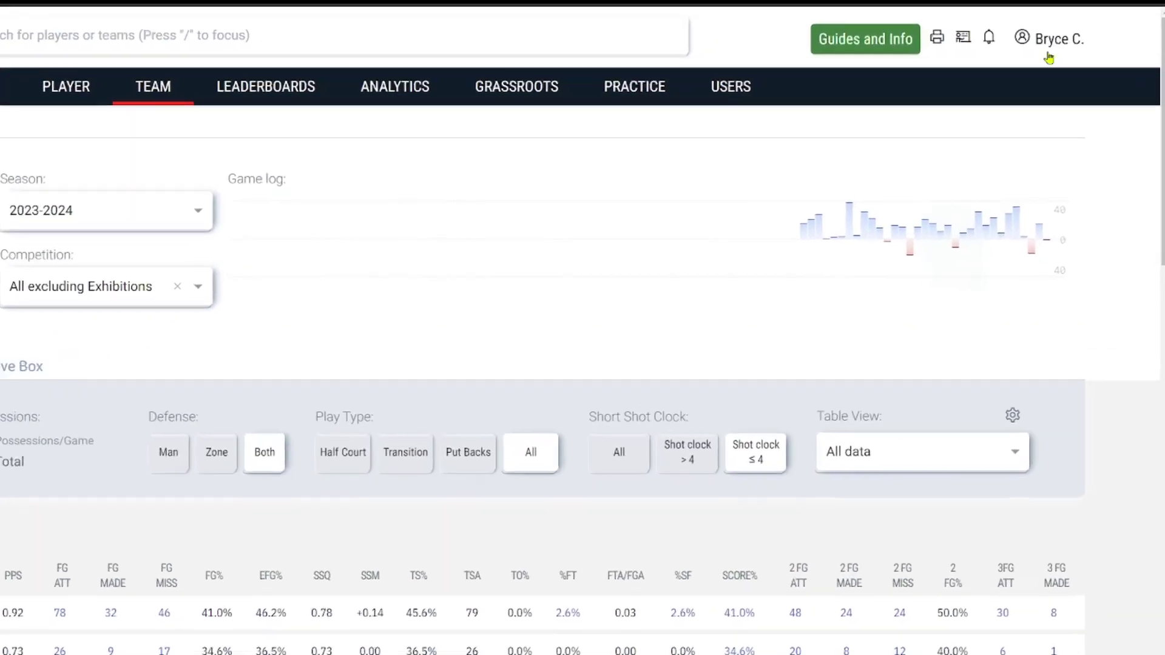
In account Settings, set the Stats Defaults 'View as' option to Total Possessions
{"action": "left_click", "coordinate": [1081, 56]}
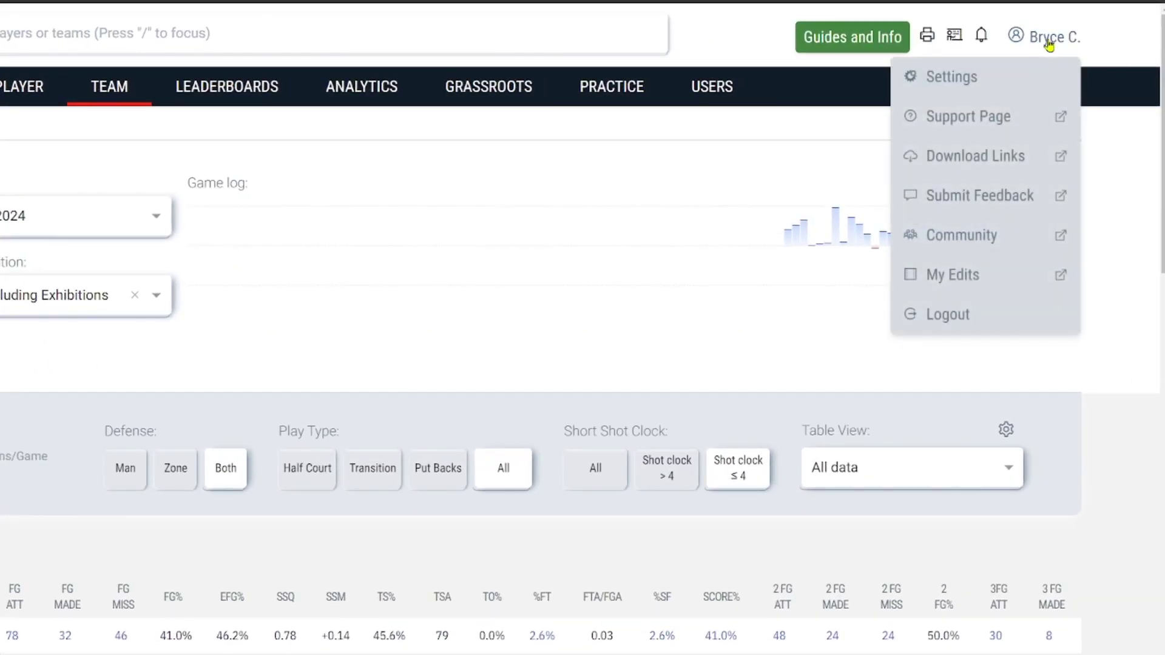
{"action": "left_click", "coordinate": [1027, 76]}
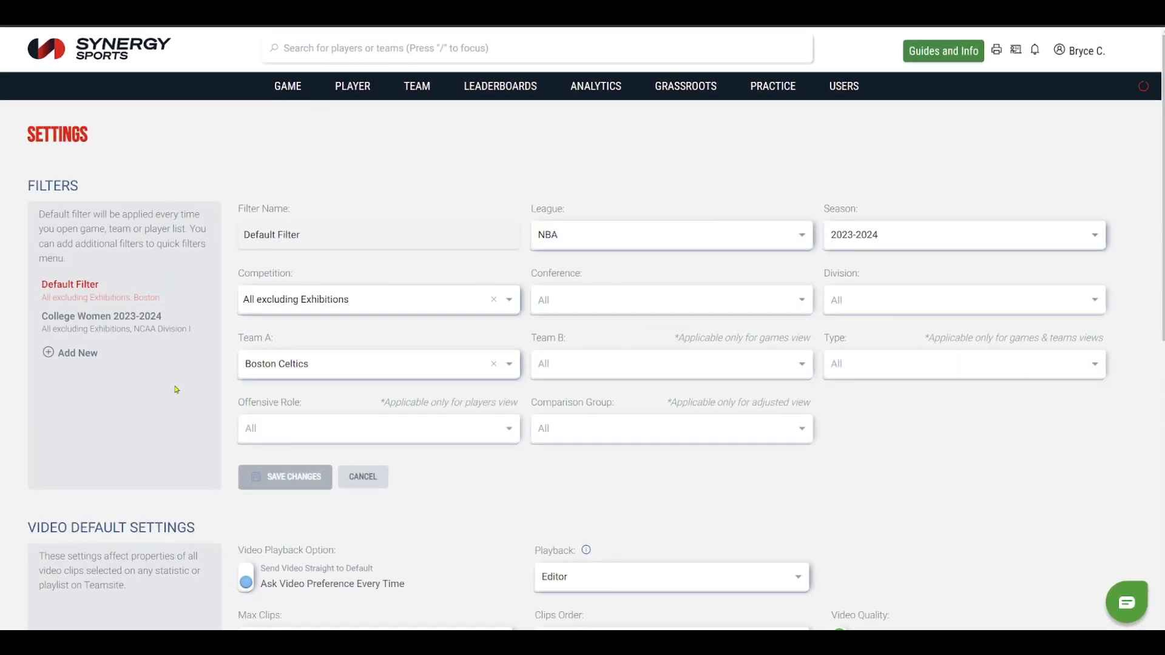
{"action": "scroll", "coordinate": [176, 390], "scroll_direction": "down", "scroll_amount": 5}
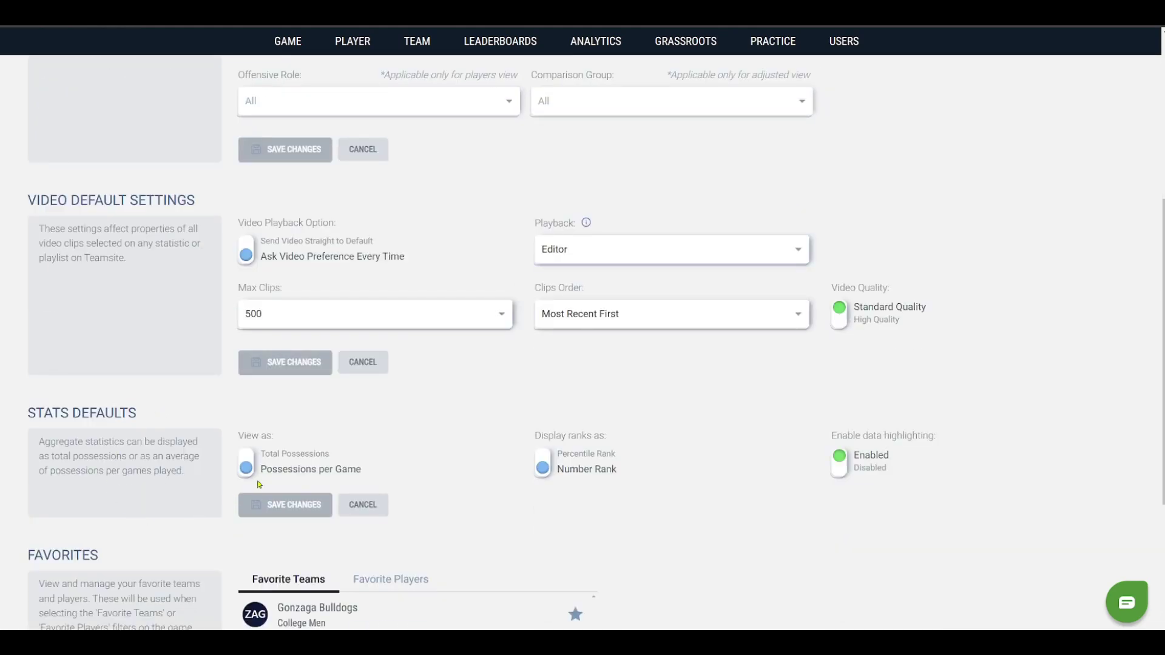
{"action": "left_click", "coordinate": [249, 473]}
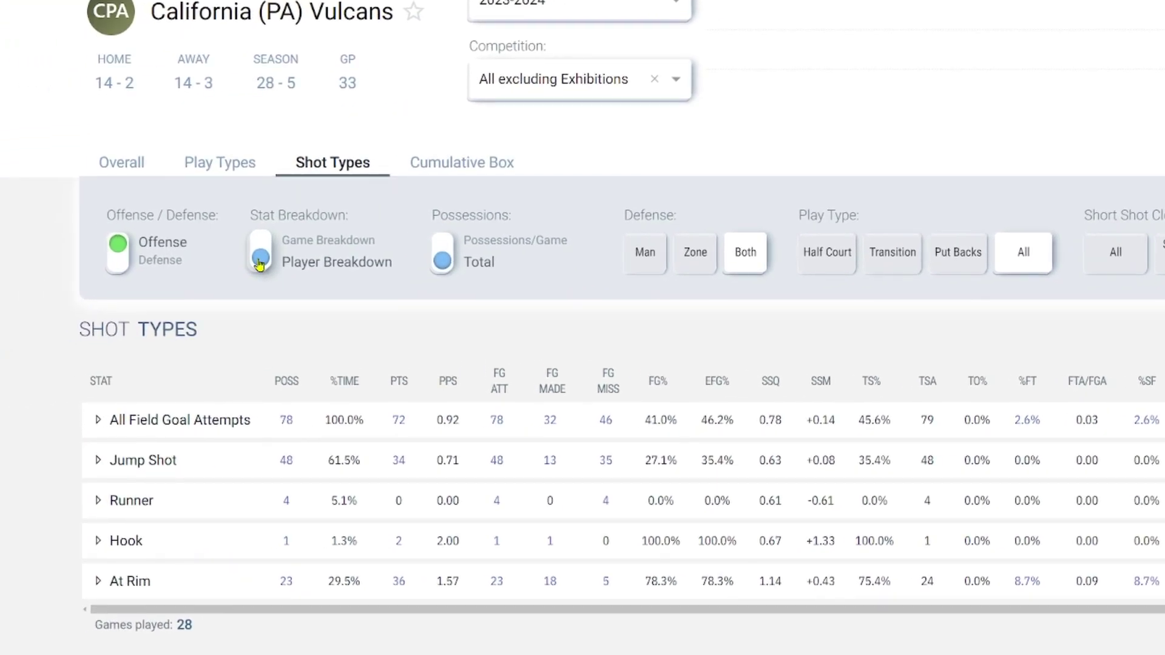
{"action": "left_click", "coordinate": [98, 420]}
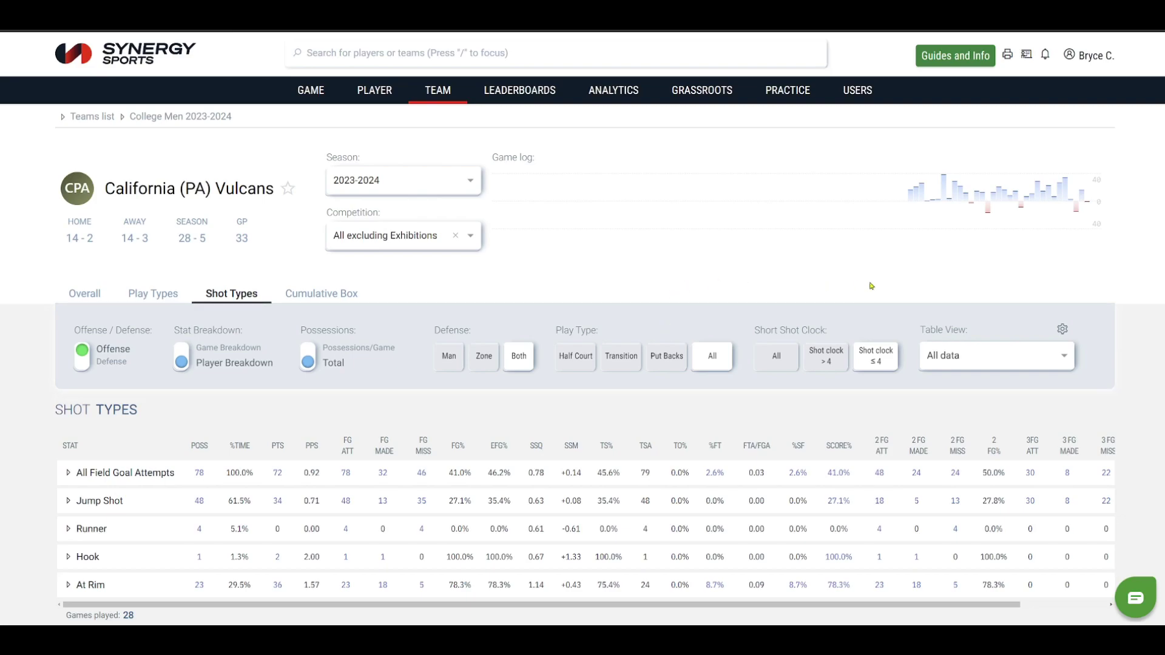
Set Short Shot Clock to All, then open the Per Player Breakdown stat choices
{"action": "scroll", "coordinate": [583, 328], "scroll_direction": "down", "scroll_amount": 8}
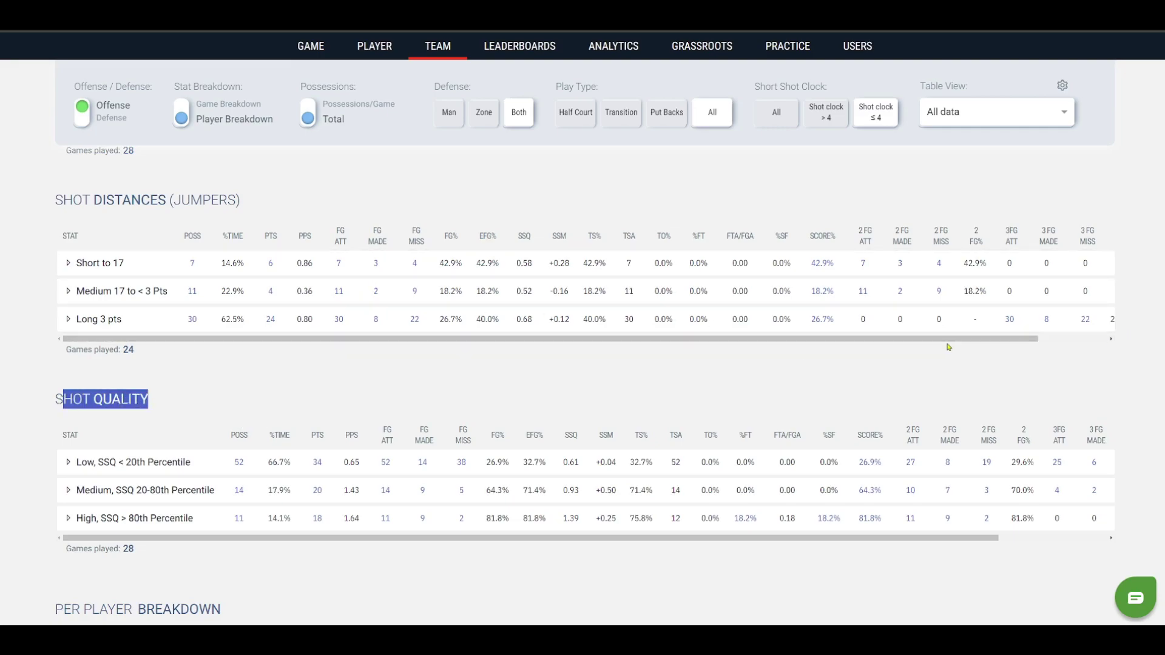
{"action": "left_click", "coordinate": [786, 124]}
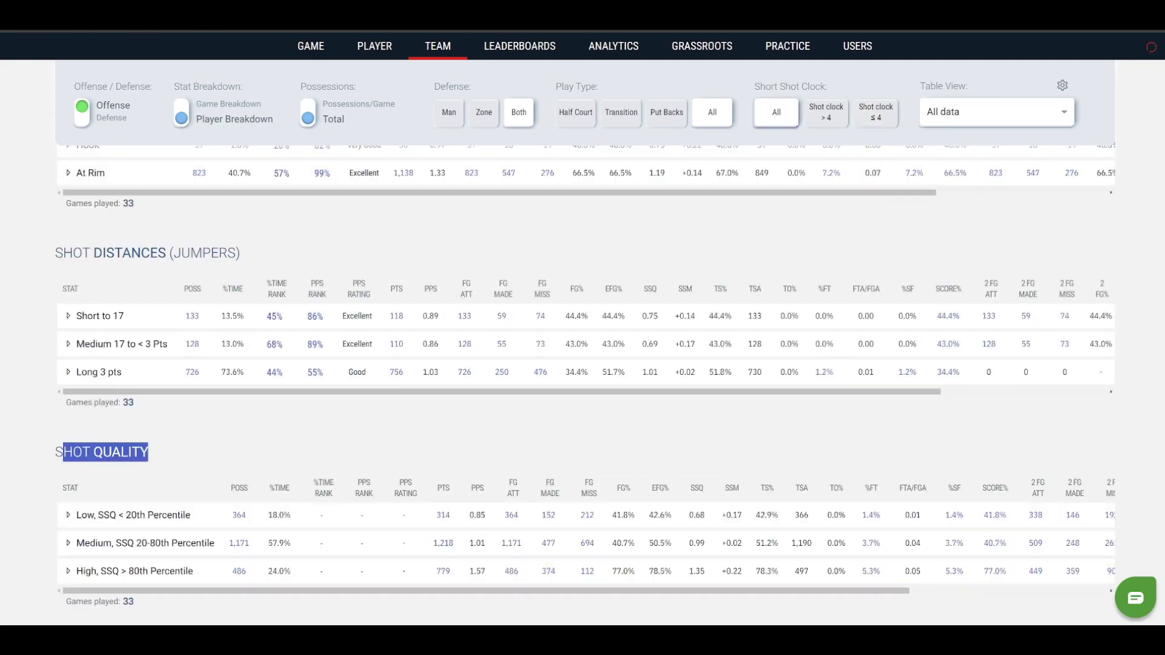
{"action": "scroll", "coordinate": [1116, 189], "scroll_direction": "down", "scroll_amount": 7}
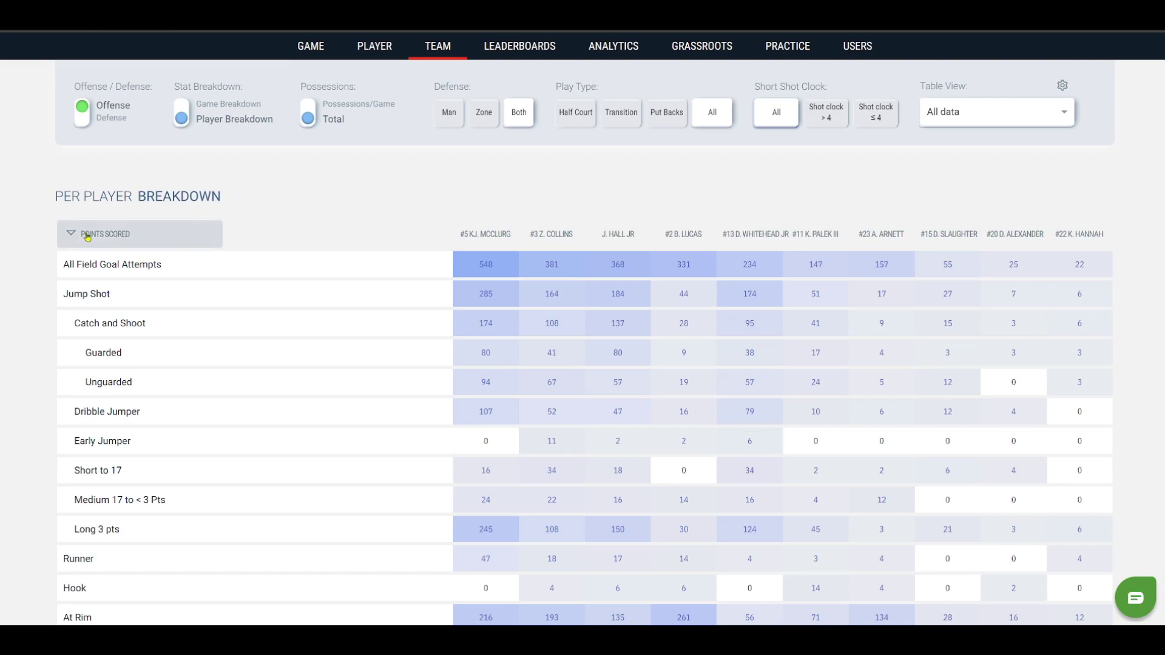
{"action": "scroll", "coordinate": [419, 224], "scroll_direction": "down", "scroll_amount": 1}
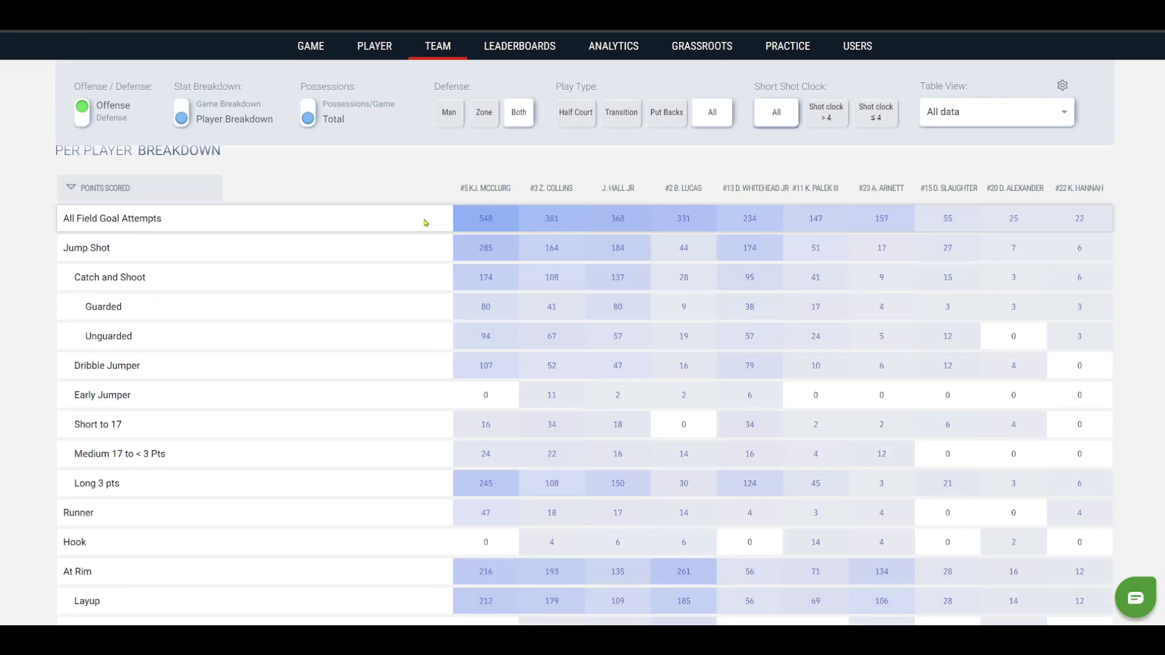
{"action": "left_click", "coordinate": [152, 205]}
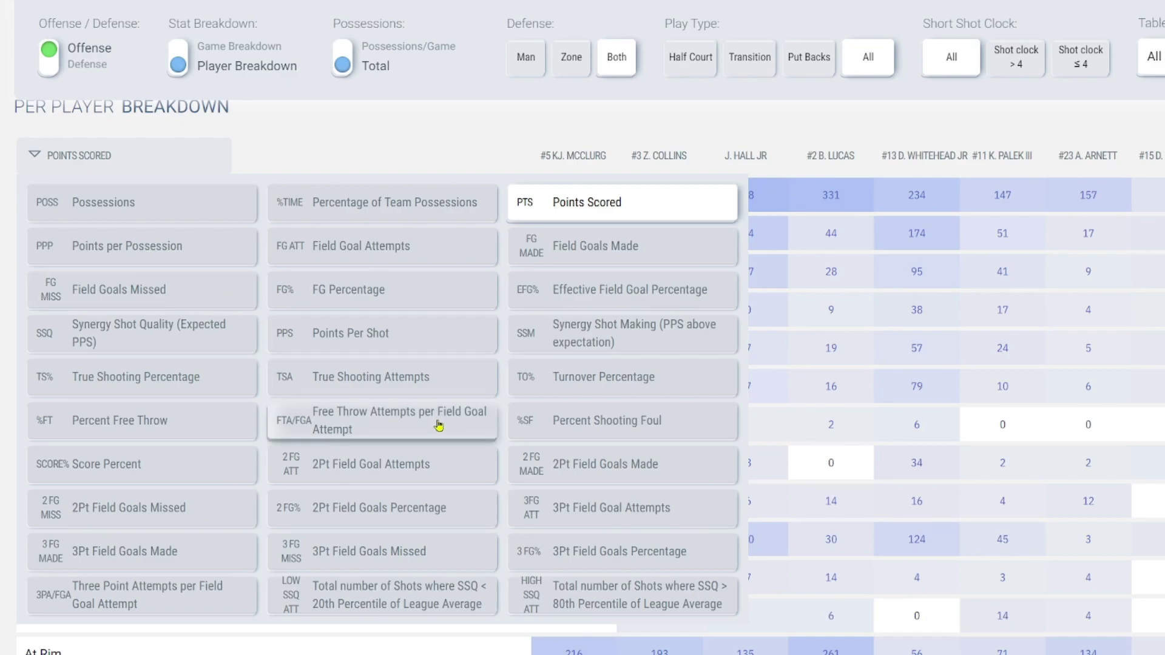
Switch the Per Player Breakdown stat to Points Per Shot, then Three Point Attempts per Field Goal Attempt
{"action": "left_click", "coordinate": [381, 349]}
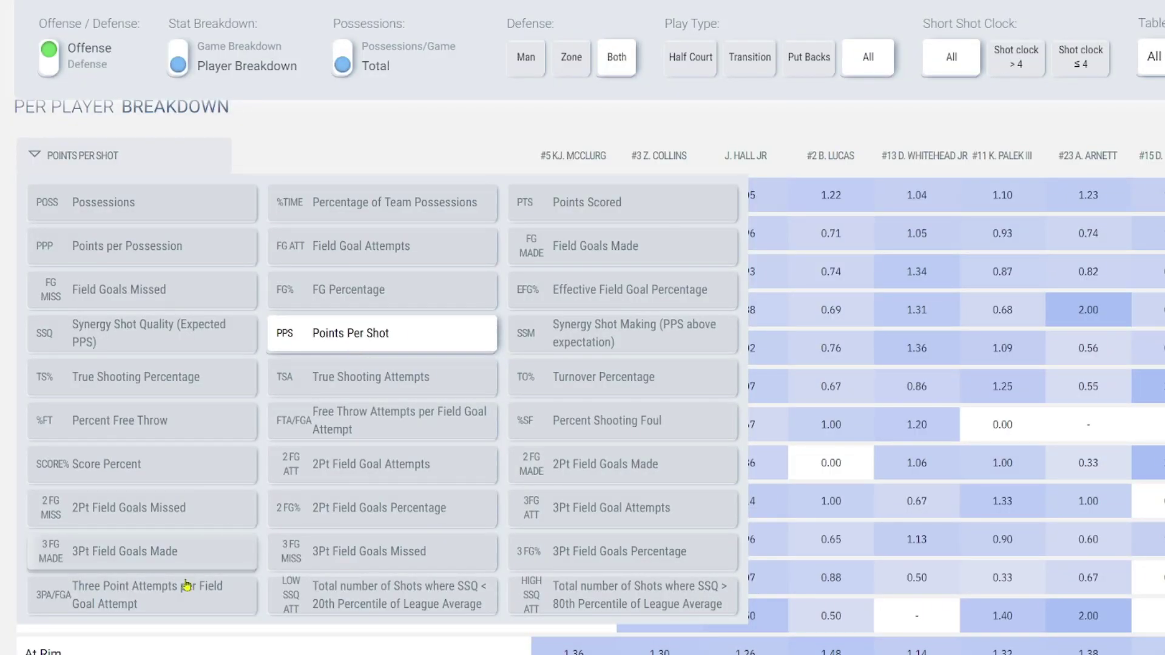
{"action": "left_click", "coordinate": [162, 609]}
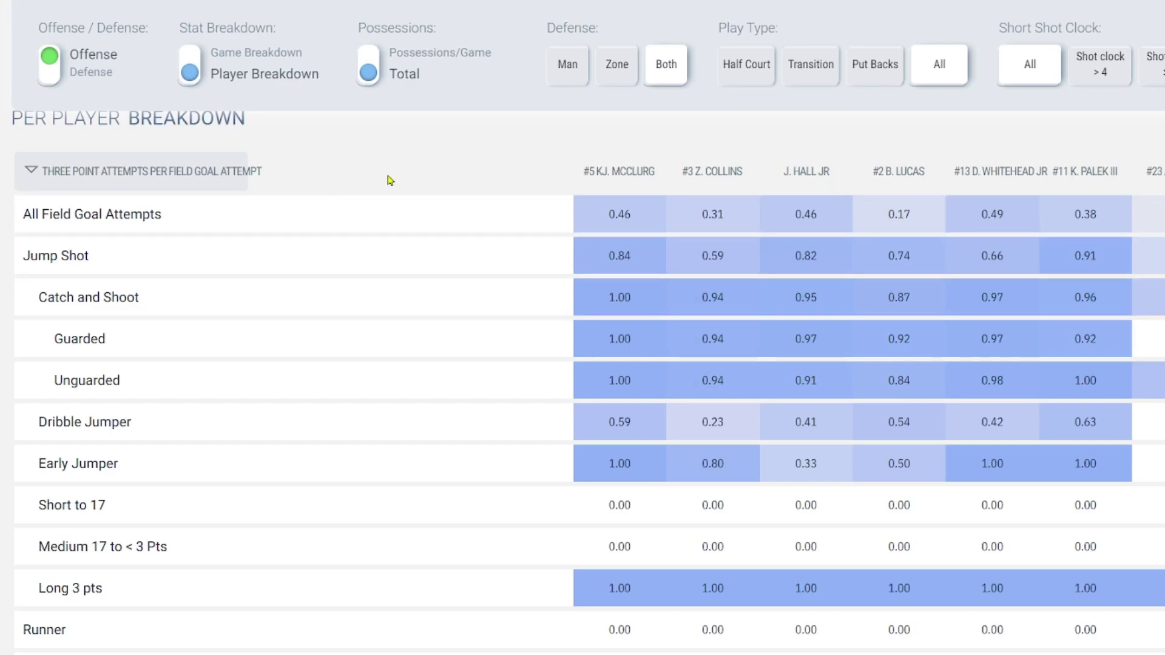
Show Field Goals Missed (FG MISS) in the Per Player Breakdown, then reopen its stat grid
{"action": "left_click", "coordinate": [224, 174]}
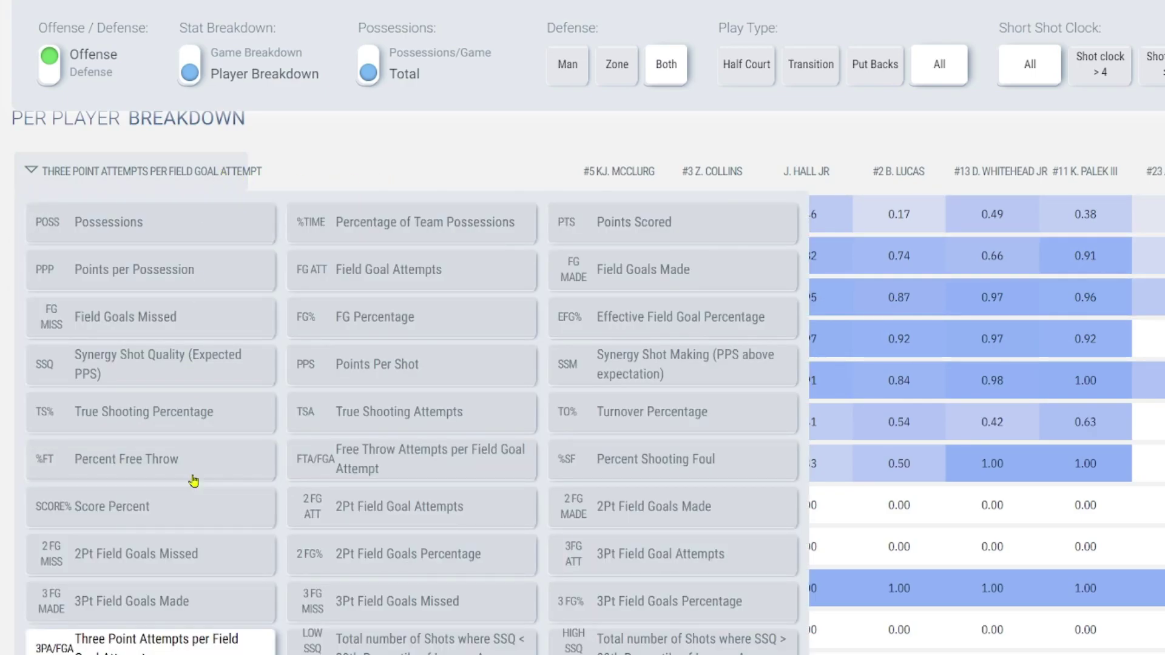
{"action": "left_click", "coordinate": [173, 331]}
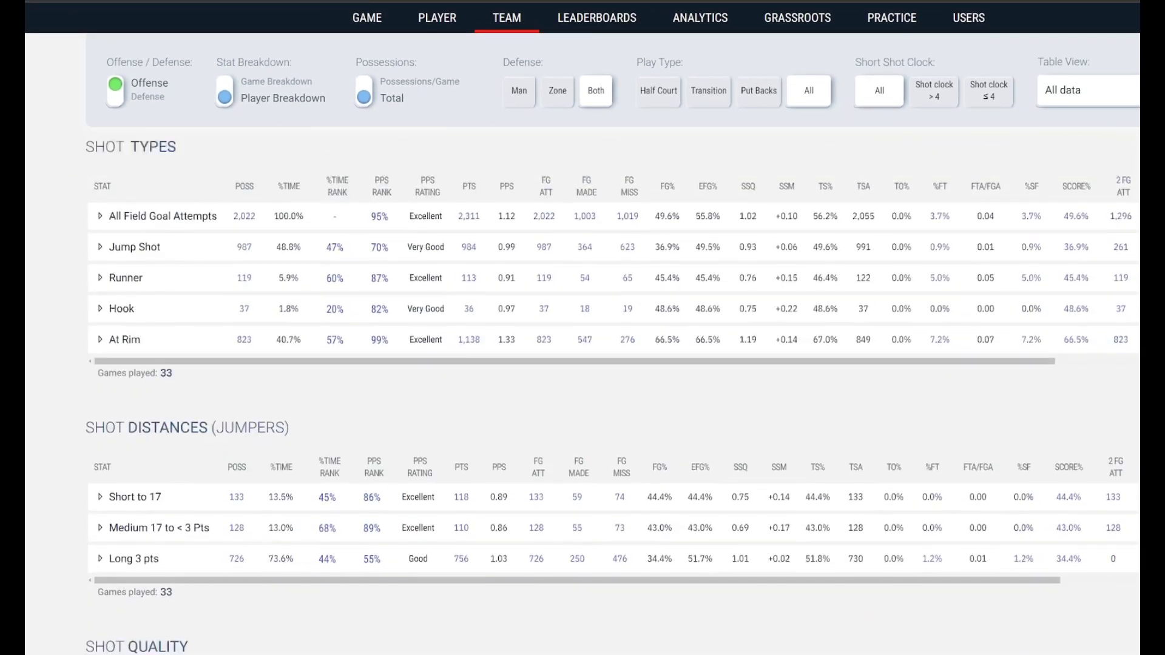
{"action": "scroll", "coordinate": [582, 339], "scroll_direction": "up", "scroll_amount": 3}
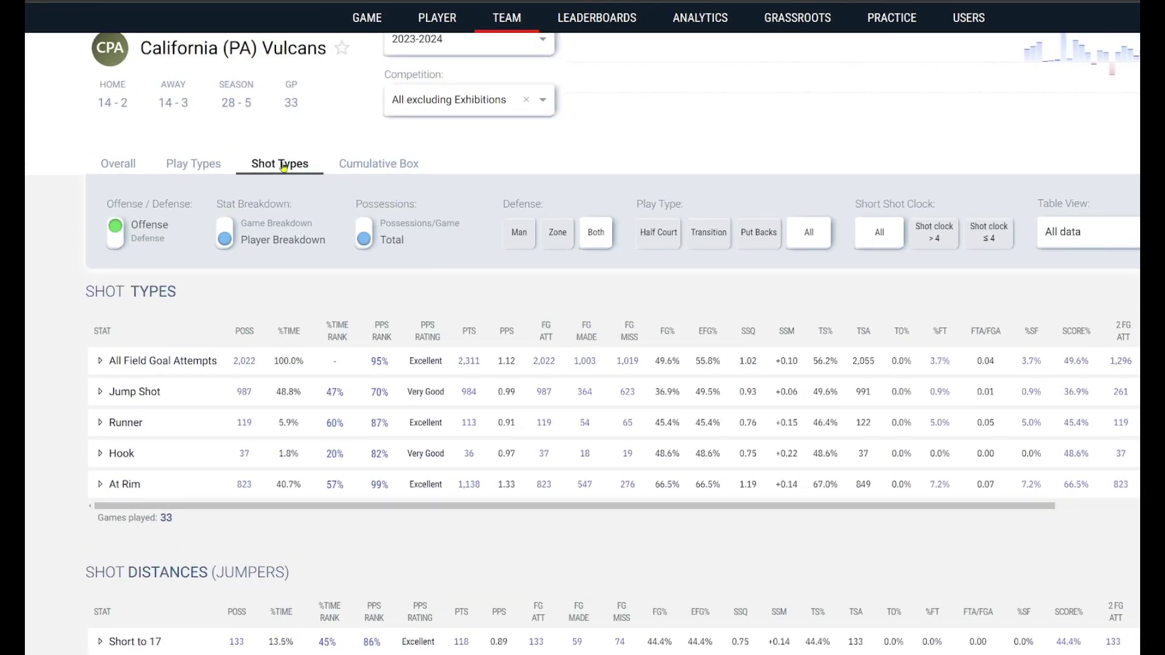
{"action": "scroll", "coordinate": [1044, 225], "scroll_direction": "down", "scroll_amount": 6}
{"action": "scroll", "coordinate": [303, 164], "scroll_direction": "down", "scroll_amount": 9}
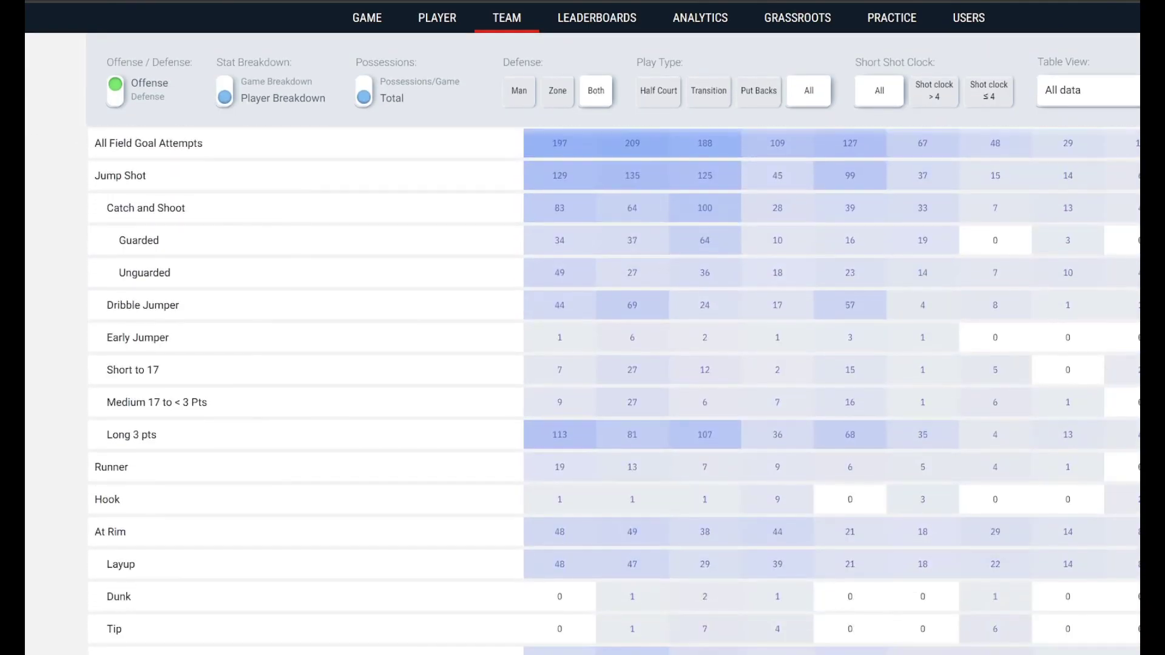
{"action": "scroll", "coordinate": [303, 163], "scroll_direction": "up", "scroll_amount": 1}
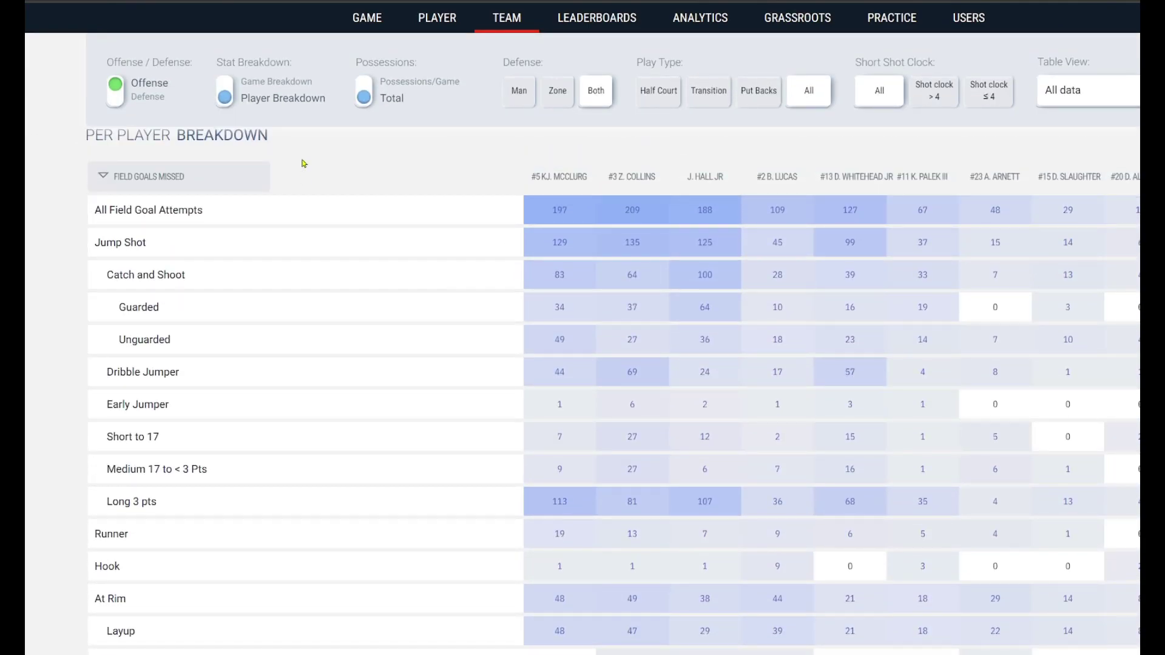
{"action": "left_click", "coordinate": [212, 177]}
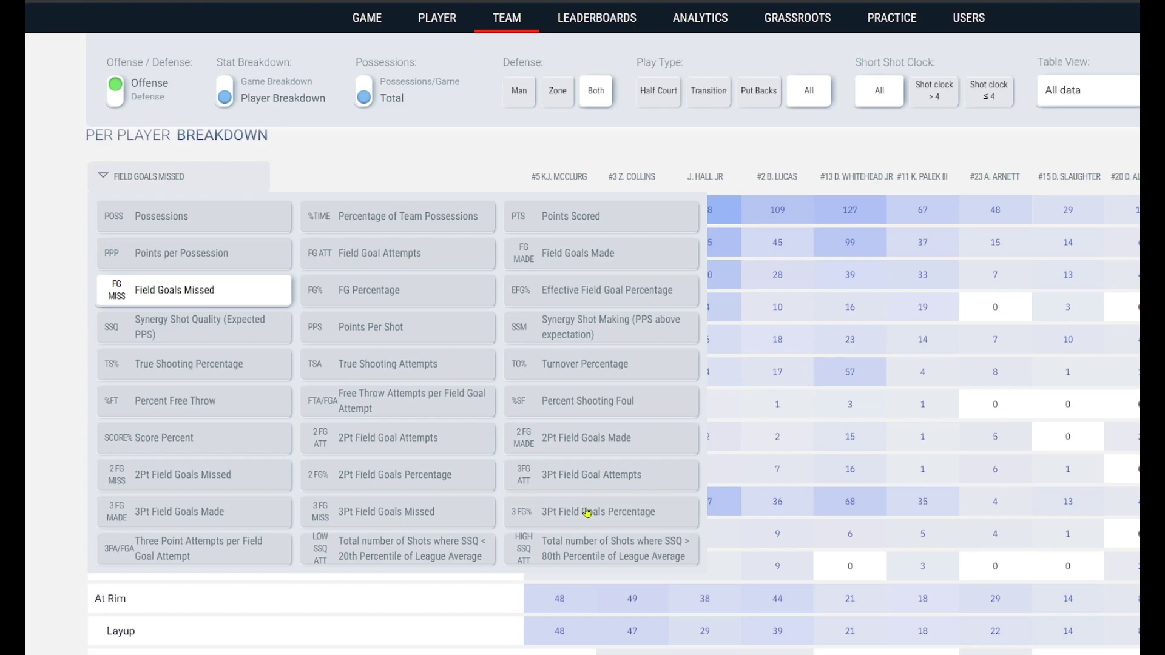